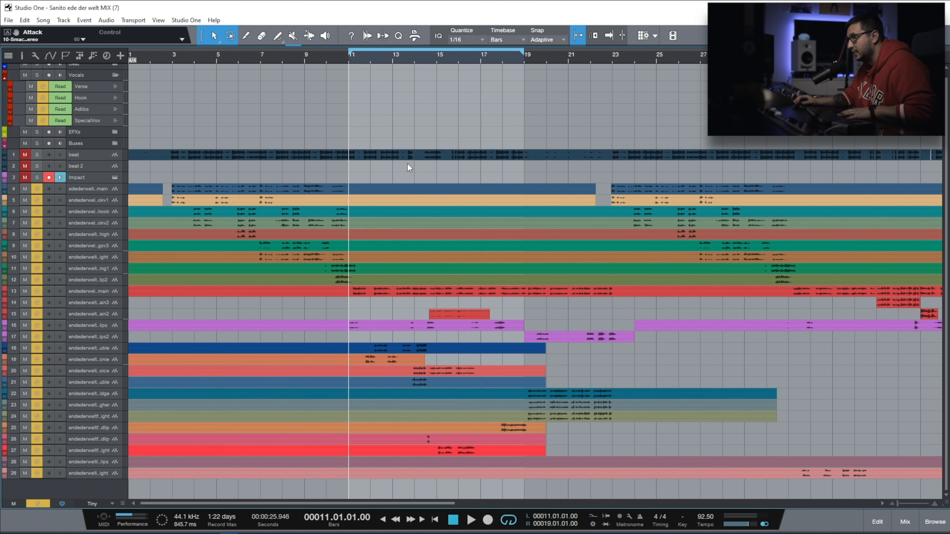
Play the looped section from bar 11, show the mixer and open the Smack Attack insert on the Verse channel
key("space")
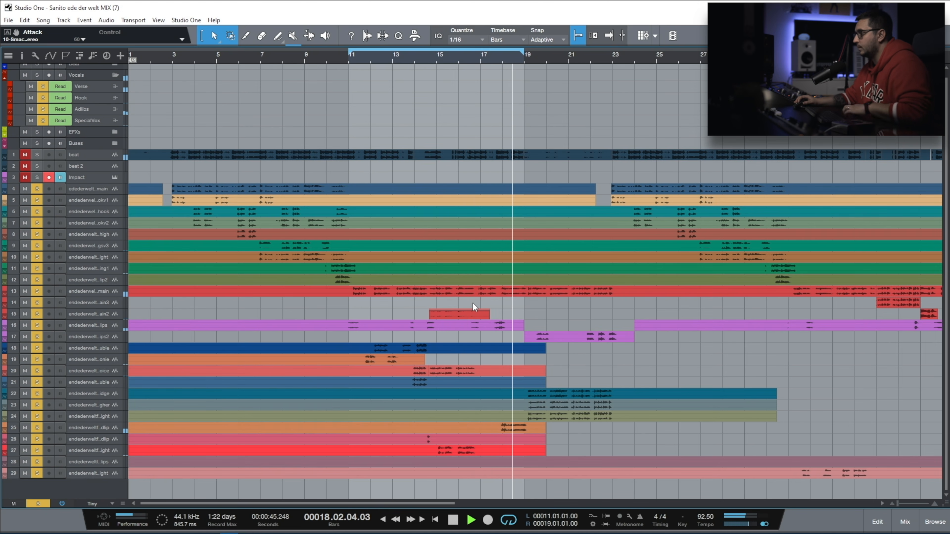
key("space")
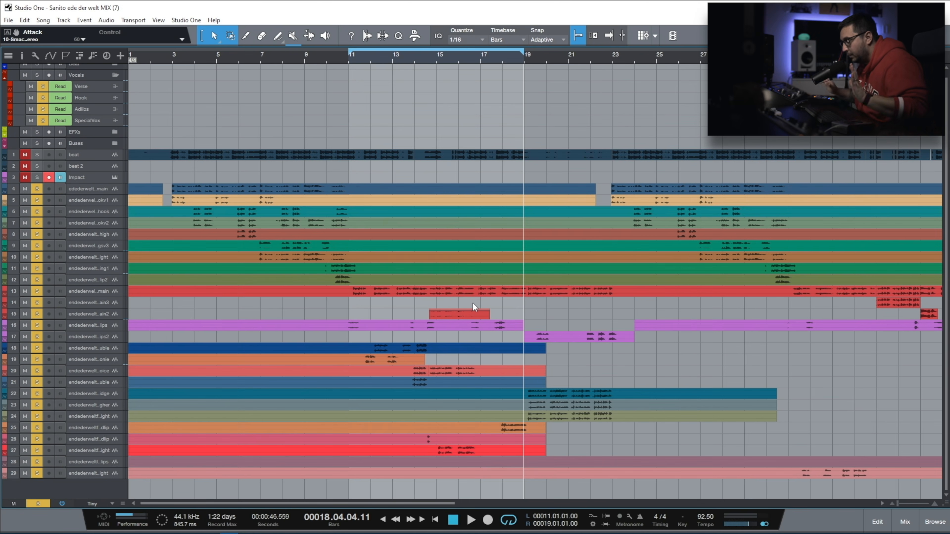
key("F3")
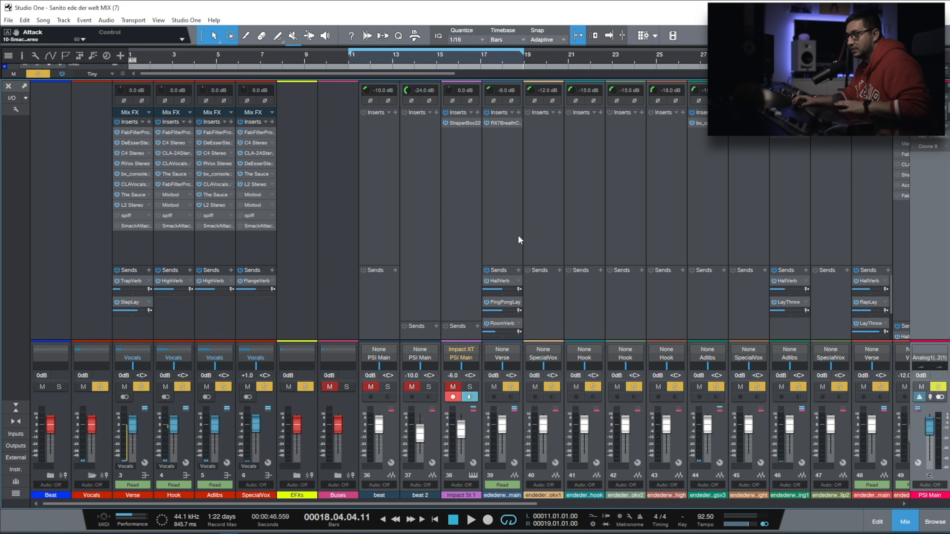
left_click(134, 216)
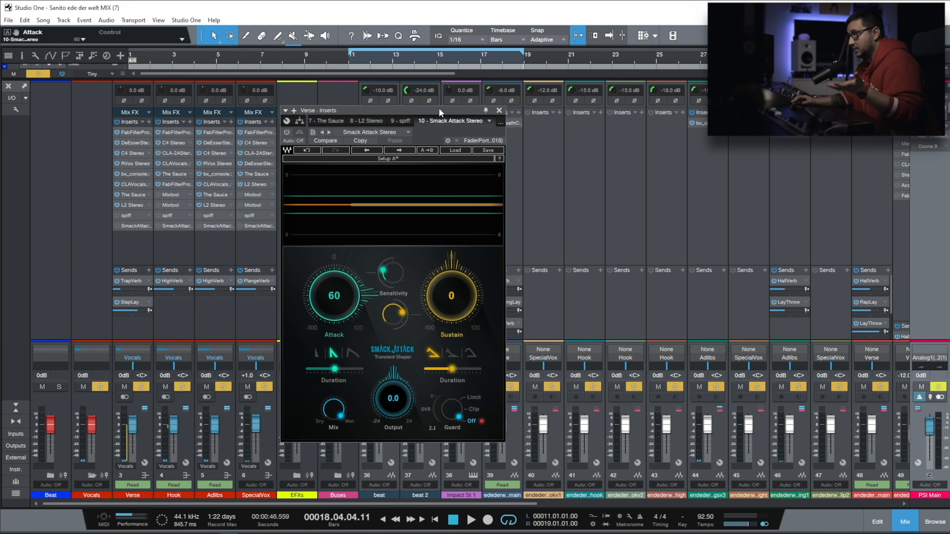
Close Smack Attack, add the SPL Transient Designer Plus as an insert on the Verse channel and deactivate it
left_click(499, 110)
left_click(149, 122)
type("sol")
key("Down")
key("Down")
key("Return")
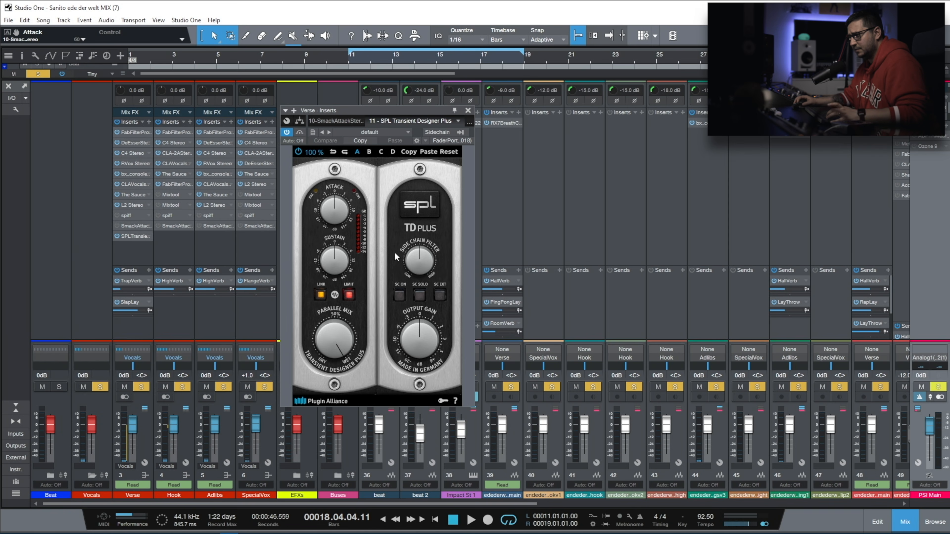
left_click(133, 236)
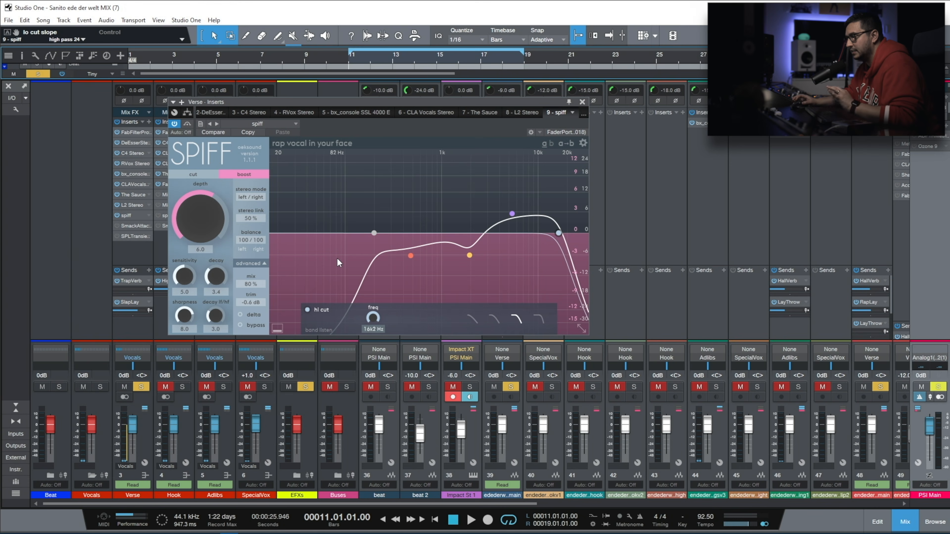
Load the "rap vocal in your face" preset in the Verse channel's Spiff and raise its boost depth to 9.4 for playback
left_click(329, 143)
left_click(382, 161)
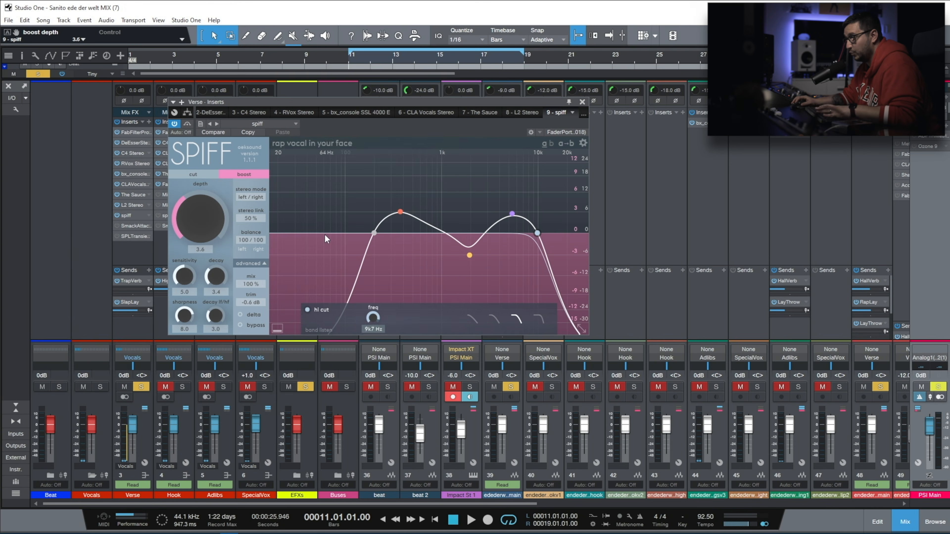
mouse_move(210, 245)
left_mouse_down()
mouse_move(223, 181)
mouse_move(205, 213)
mouse_move(206, 245)
left_mouse_up()
key("space")
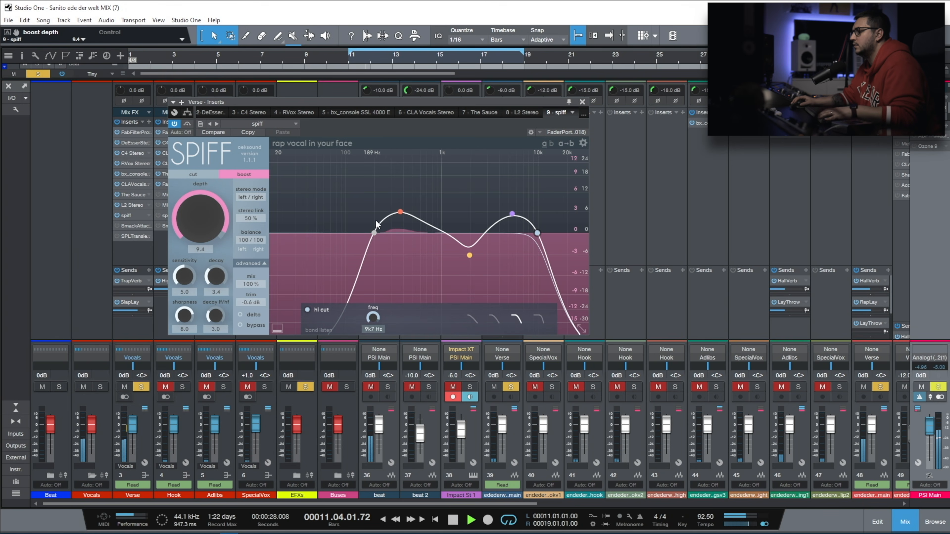
Lower Spiff's band 1 below 0 dB and set band 3 to about 5k8 Hz with 7.3 dB sensitivity
left_click_drag(400, 212, 401, 236)
key("space")
scroll(400, 236, "down", 3)
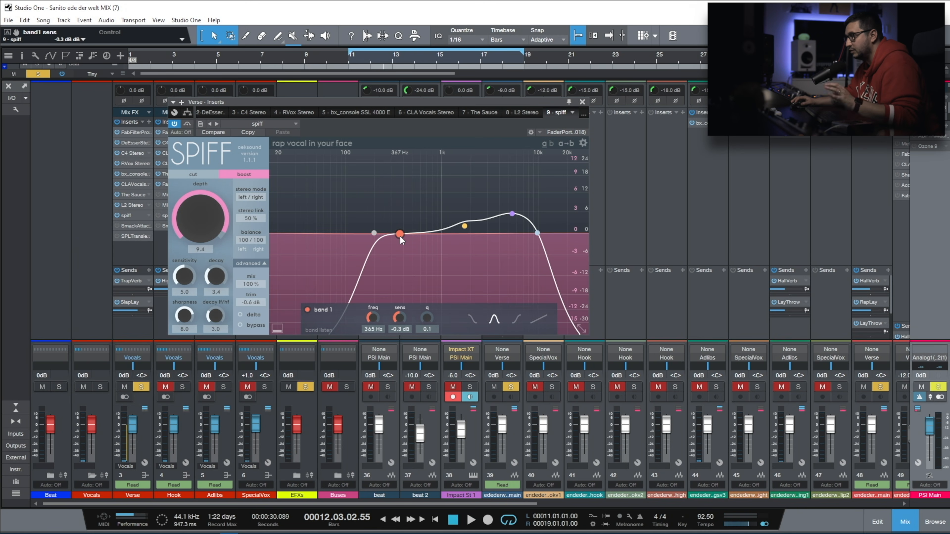
left_click_drag(400, 236, 394, 255)
left_click(513, 216)
left_click_drag(513, 216, 513, 210)
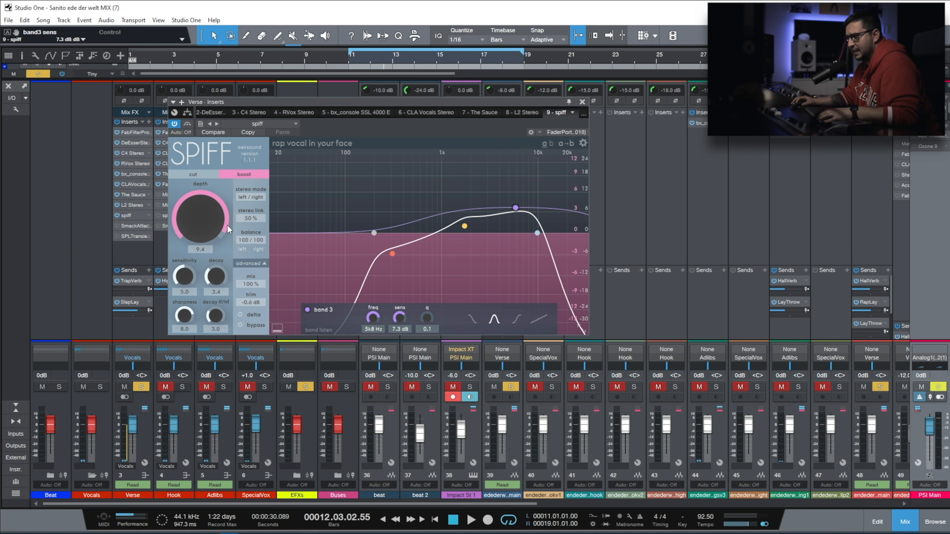
Play from bar 11 and reshape Spiff's curve: lower band 1 further and set band 2 to about 1k4 Hz, 8.0 dB, q 0.4
left_click(350, 63)
key("space")
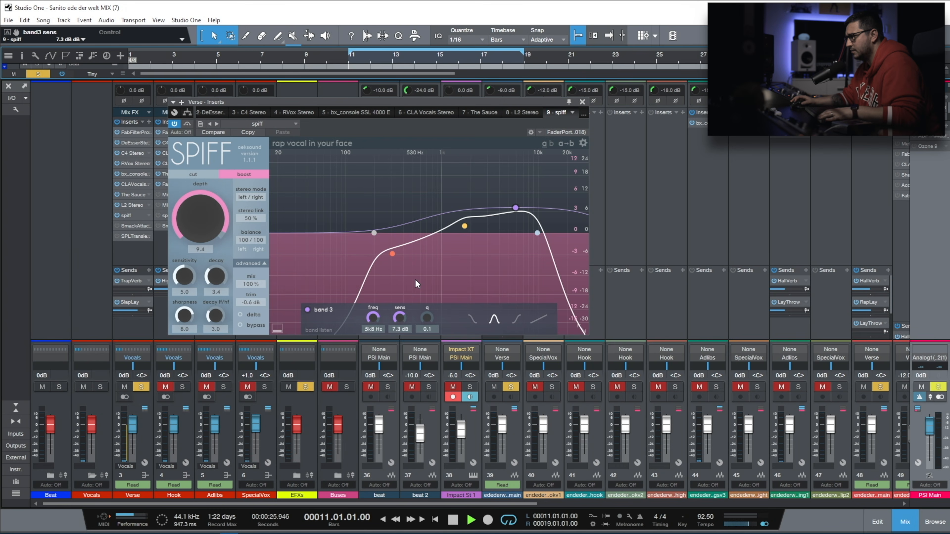
left_click_drag(390, 252, 393, 271)
left_click_drag(464, 226, 454, 211)
scroll(461, 220, "up", 3)
scroll(461, 222, "down", 5)
left_click_drag(516, 208, 531, 208)
left_click(454, 206)
left_click_drag(454, 206, 457, 207)
Set Spiff's overall sensitivity to 6.0, band 1 to about 474 Hz at -13 dB and band 3 to about 4k7 Hz at 9.1 dB
left_click_drag(185, 276, 201, 258)
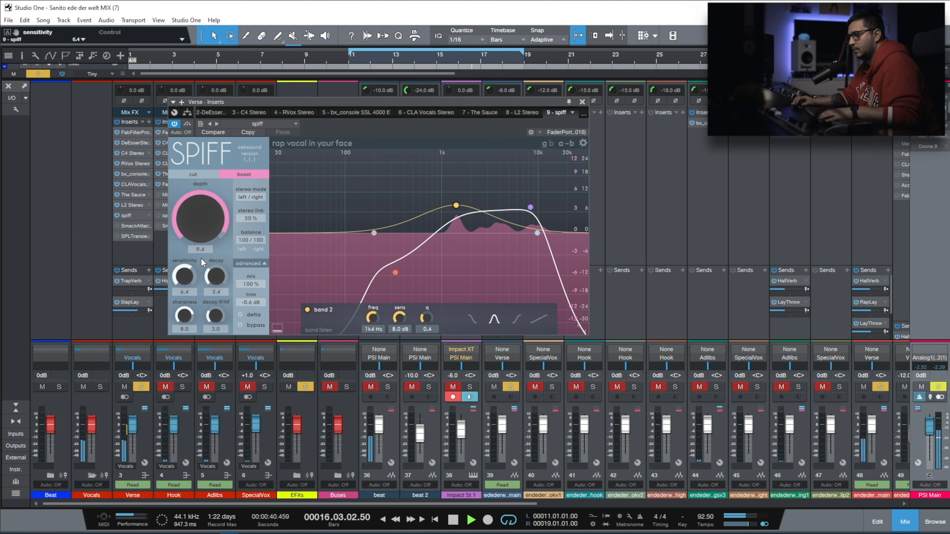
left_click_drag(202, 260, 202, 262)
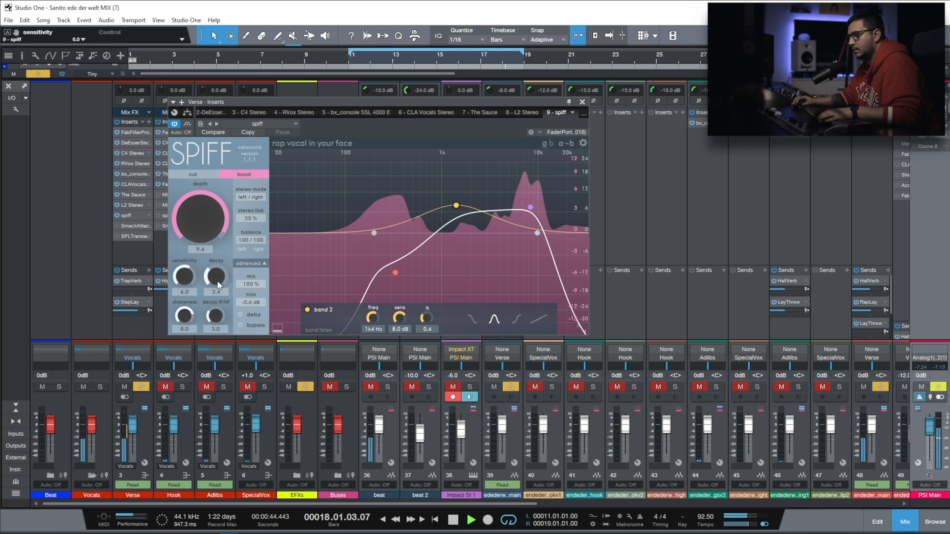
left_click_drag(395, 272, 412, 277)
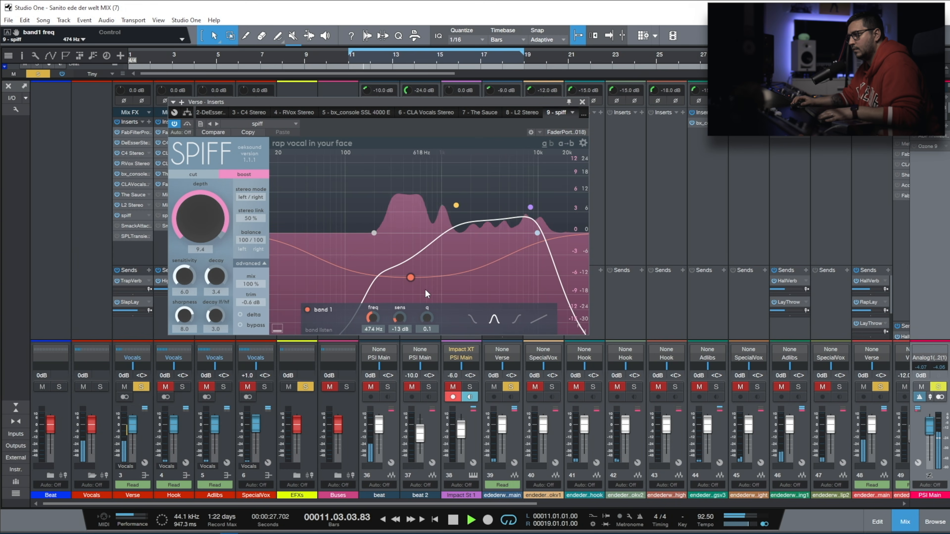
left_click_drag(532, 209, 510, 200)
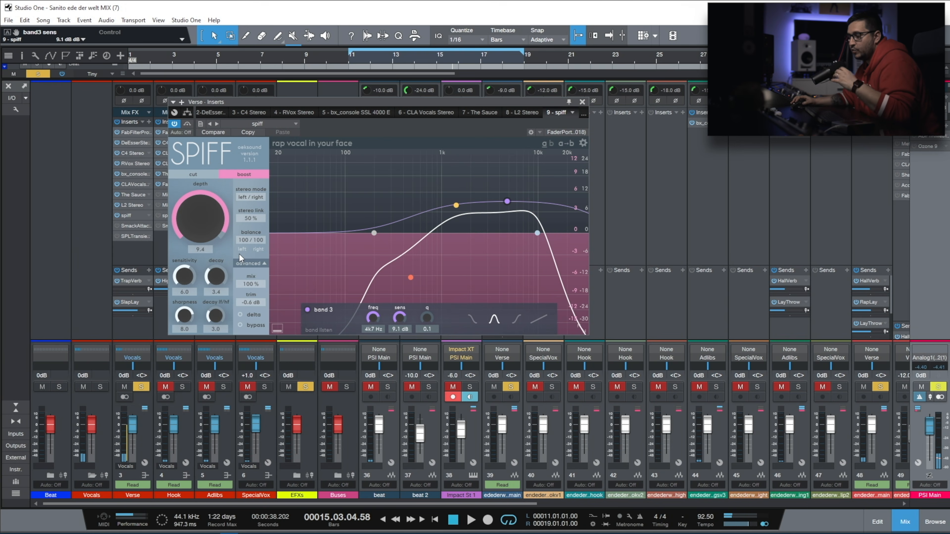
Reduce Spiff's boost depth to 5.0 and set band 2 to about 1k2 Hz at 5.5 dB
left_click_drag(200, 220, 188, 285)
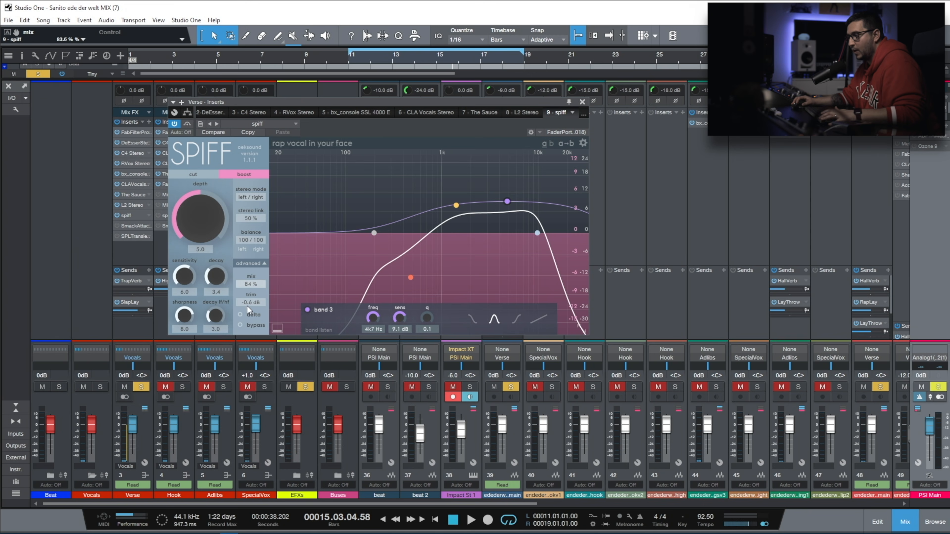
mouse_move(189, 299)
left_mouse_down()
mouse_move(208, 227)
mouse_move(197, 301)
left_mouse_up()
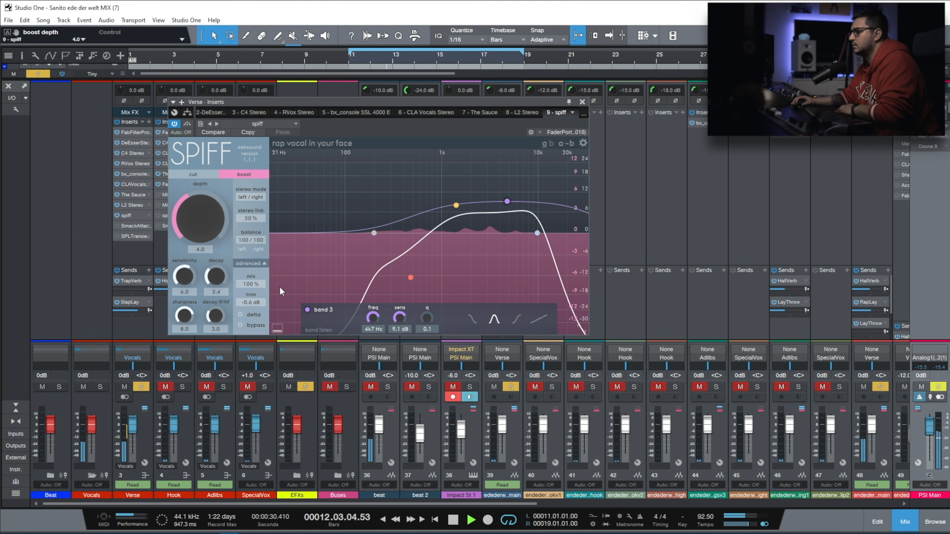
left_click_drag(456, 205, 451, 214)
left_click_drag(205, 218, 213, 211)
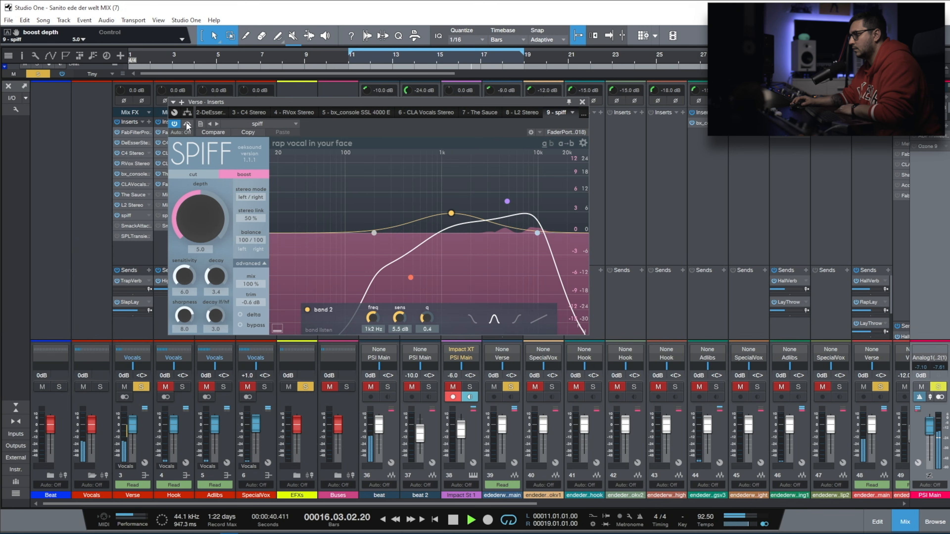
Compare the verse vocal with Spiff bypassed and active
left_click(240, 325)
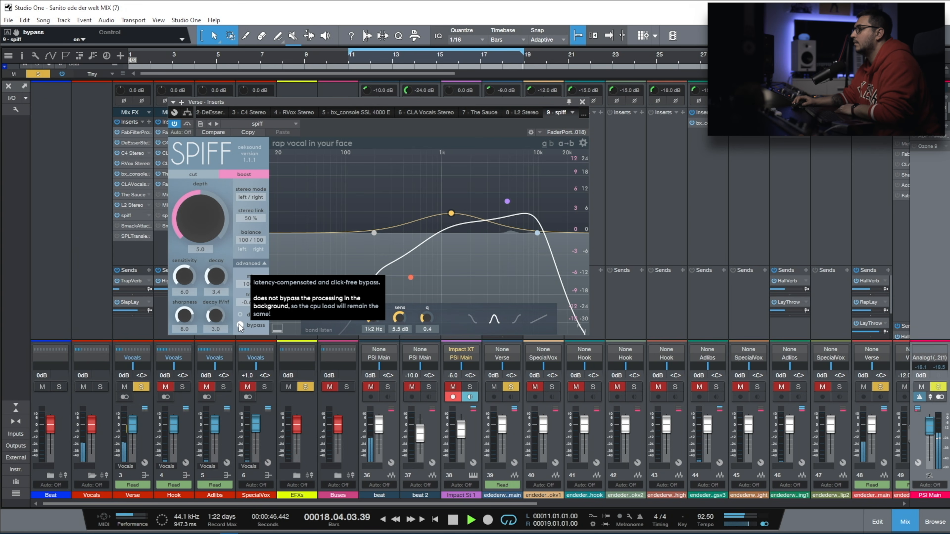
left_click(240, 325)
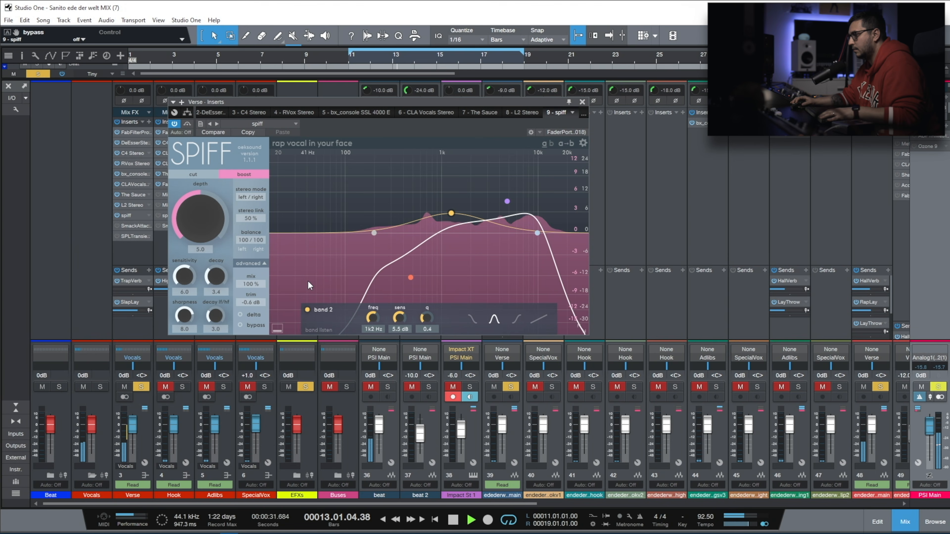
Bring the beat track into the playback and fine-tune Spiff's mix between 80% and 90%
left_click_drag(245, 286, 247, 309)
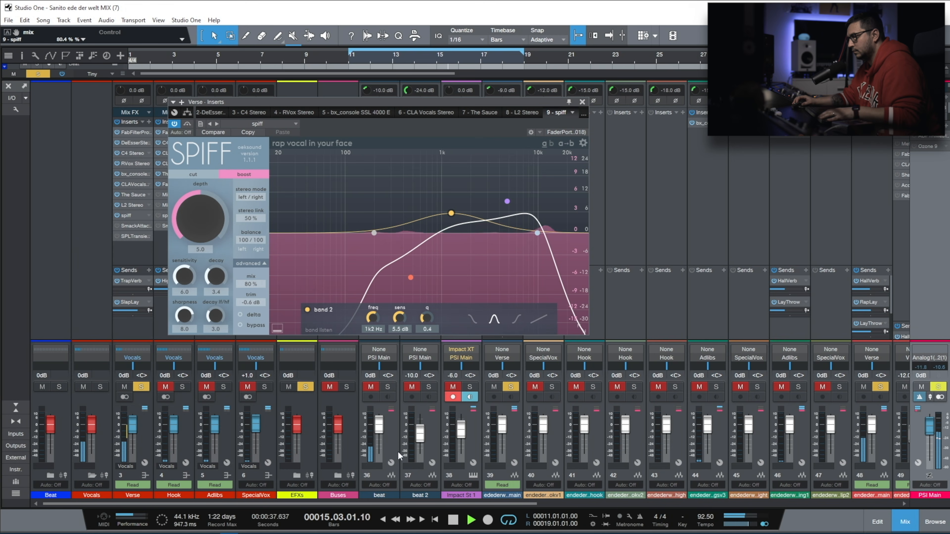
left_click(370, 387)
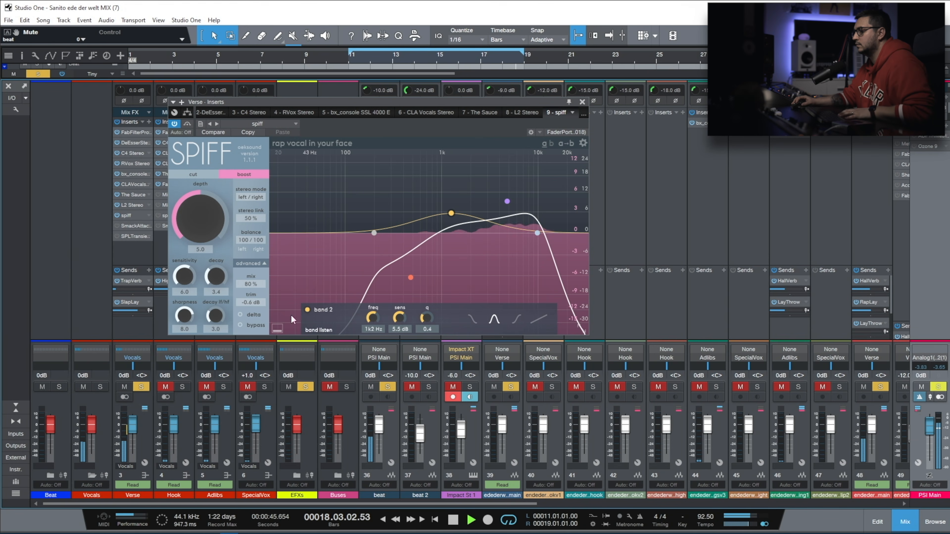
left_click_drag(261, 282, 264, 275)
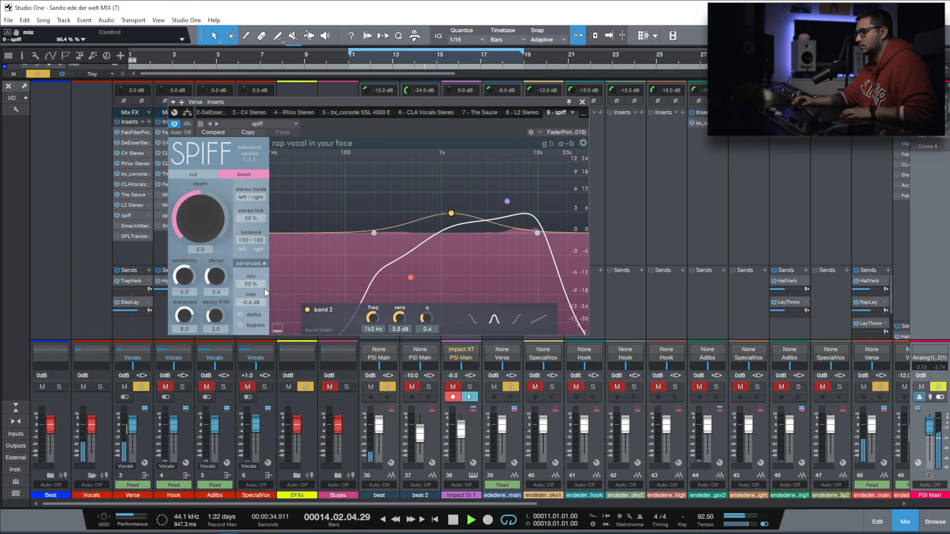
left_click_drag(251, 288, 252, 297)
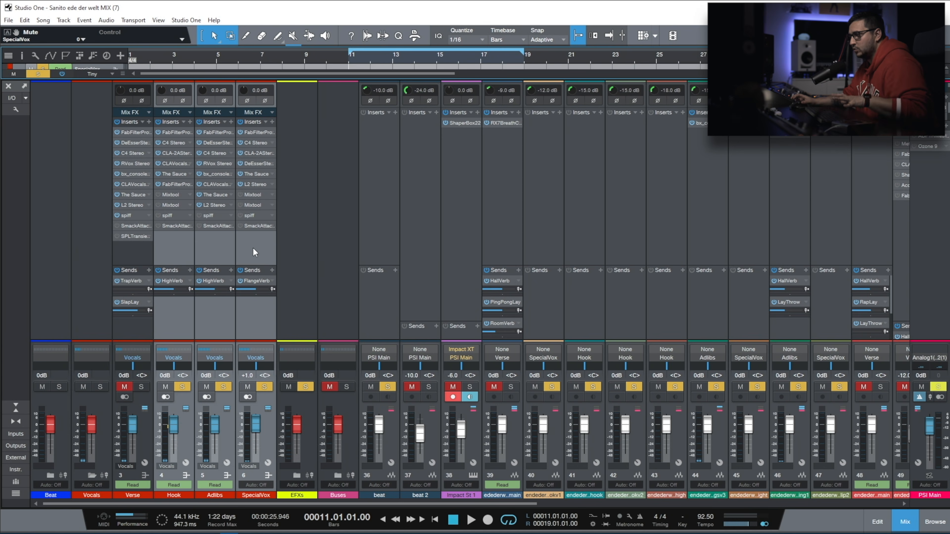
Play the Hook, Adlibs and SpecialVox channels from bar 11 and take the beat track out of solo
key("space")
left_click(392, 387)
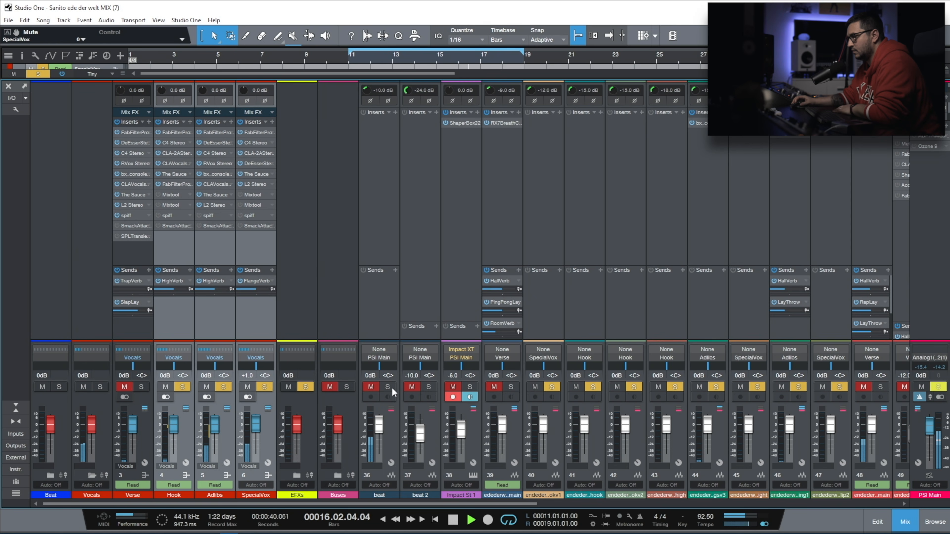
key("space")
Activate Spiff on the Hook, Adlibs and SpecialVox channels and check SpecialVox's "post-1176 consonant rounding" settings during playback
left_click(169, 218)
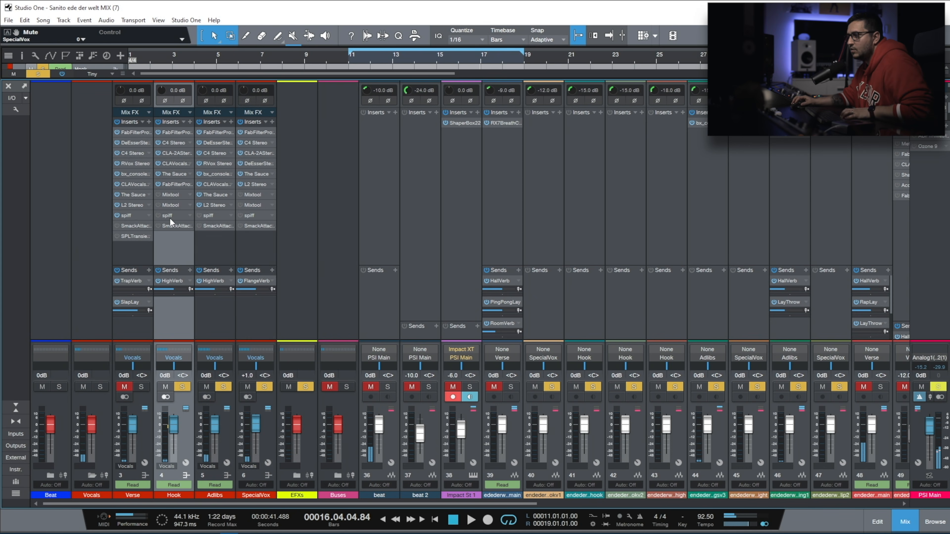
double_click(181, 217)
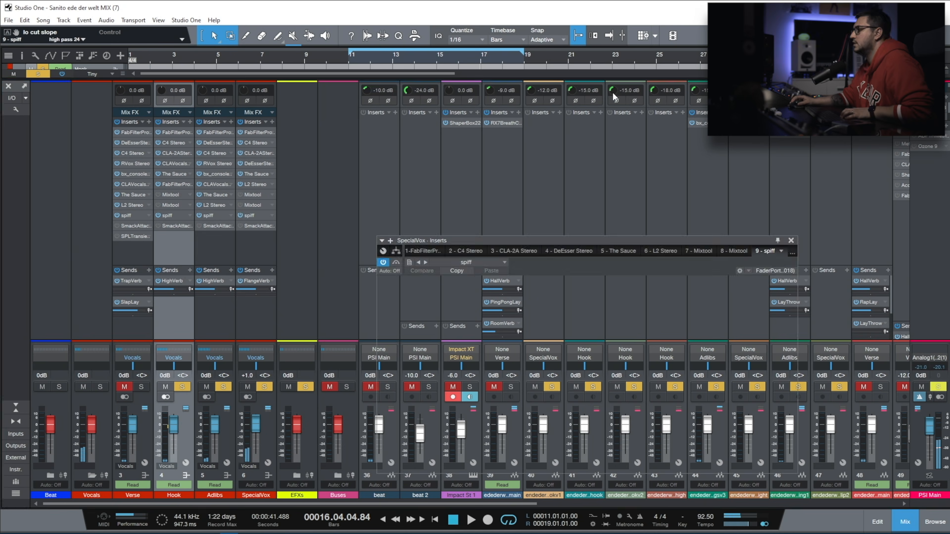
left_click_drag(664, 238, 428, 206)
key("KP_1")
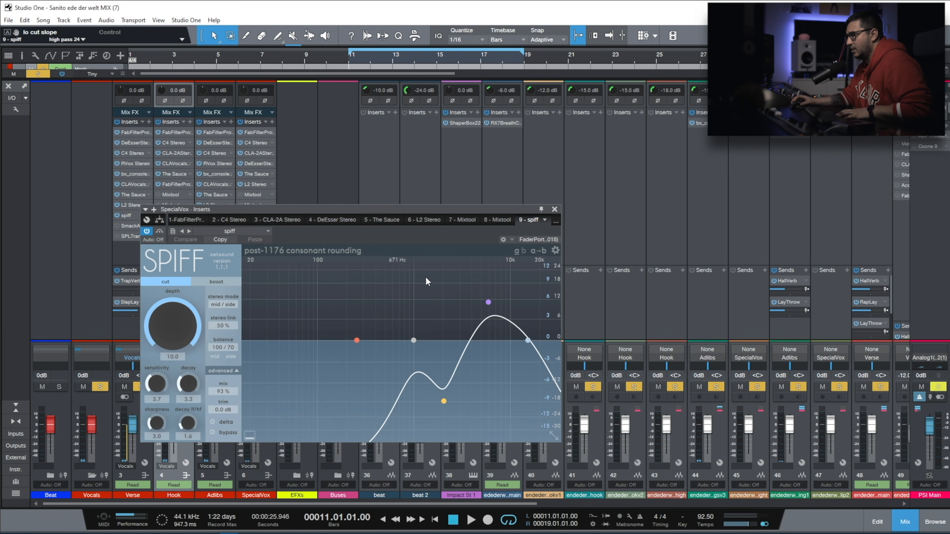
key("space")
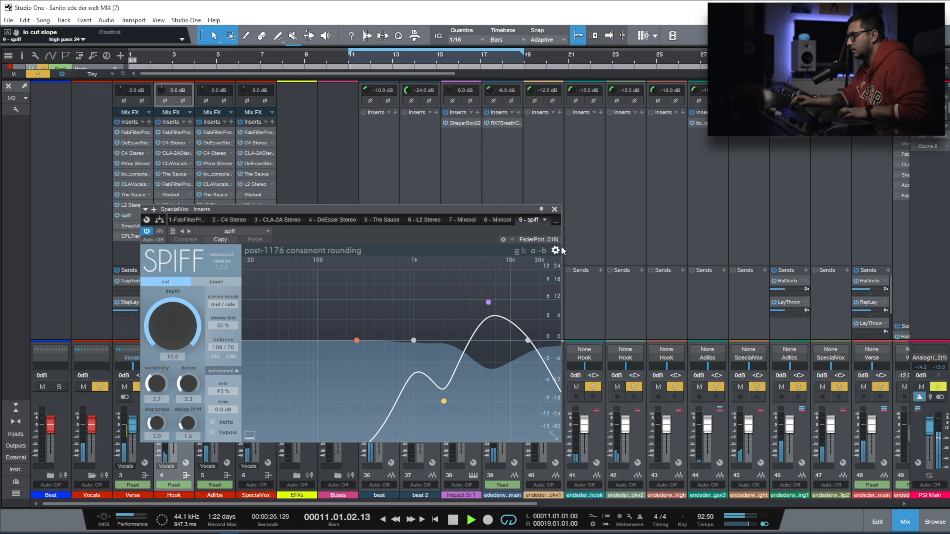
left_click(555, 209)
Compare all four vocal channels, Verse to SpecialVox, with Spiff off and on, and bring the beat back in
left_click(132, 256)
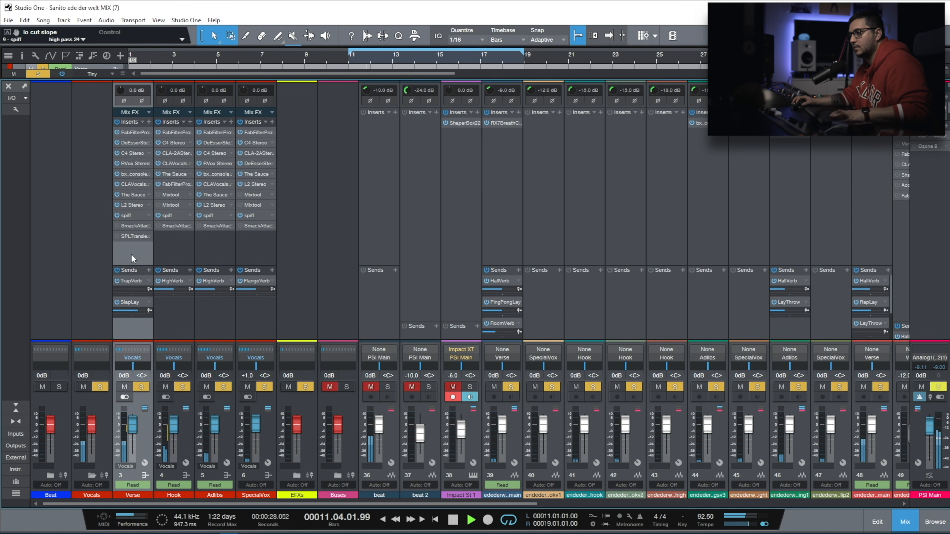
left_click(267, 254, "shift")
left_click(241, 217)
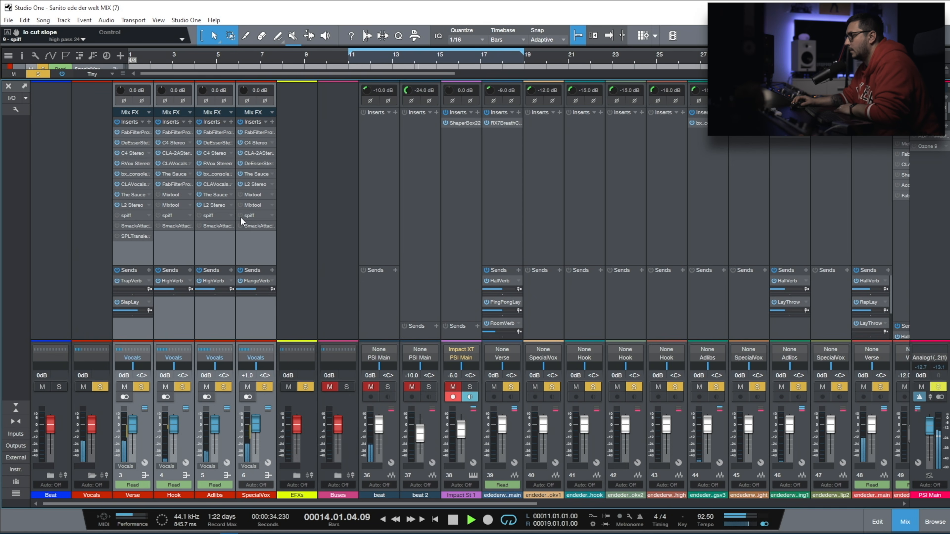
left_click(240, 216)
left_click(371, 386)
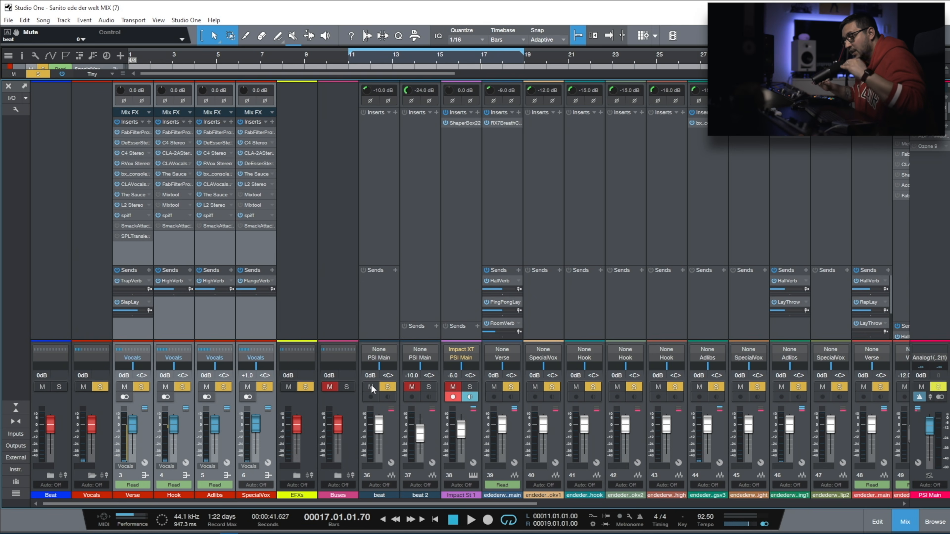
Deactivate Spiff on the four vocal channels, and activate and open Smack Attack on the Verse channel
left_click(116, 215)
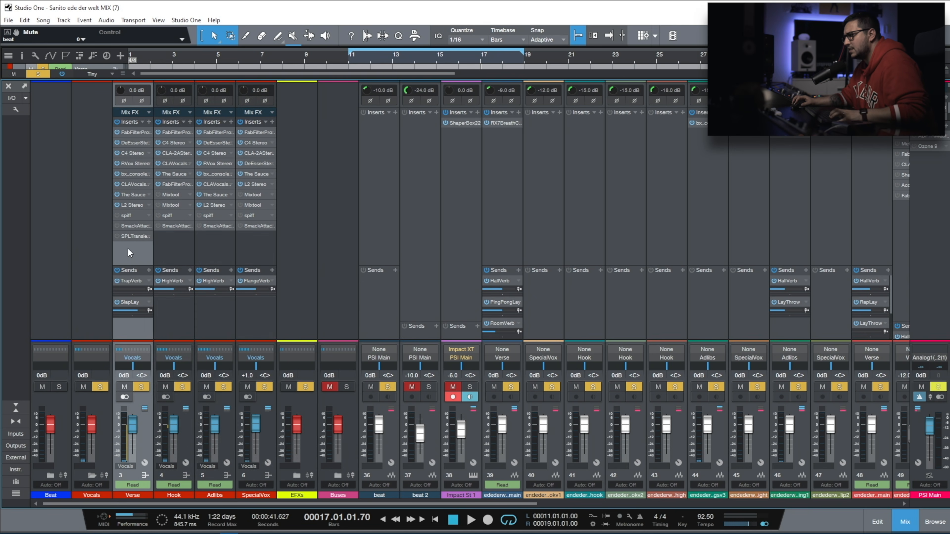
left_click(117, 226)
double_click(135, 227)
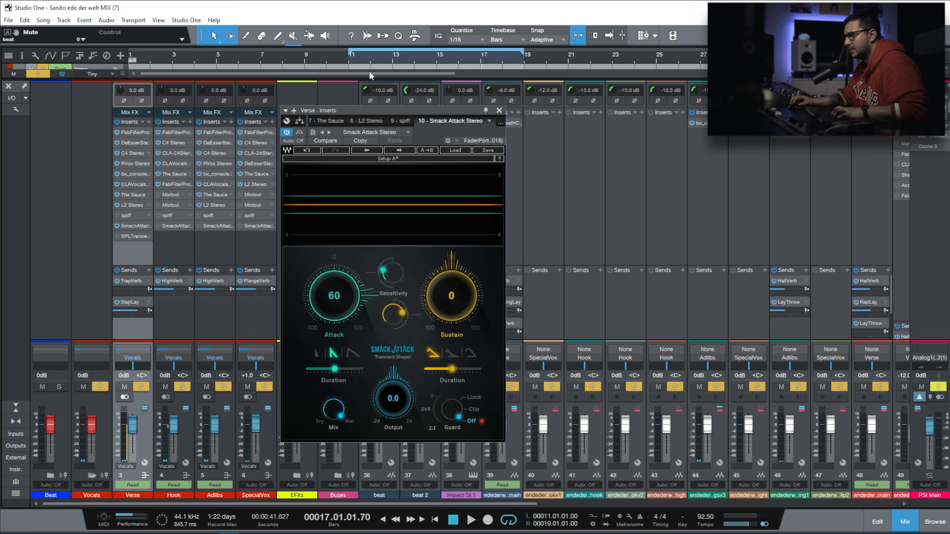
Set Smack Attack's attack to 70 on the Verse channel during playback
key("space")
left_click_drag(293, 313, 293, 308)
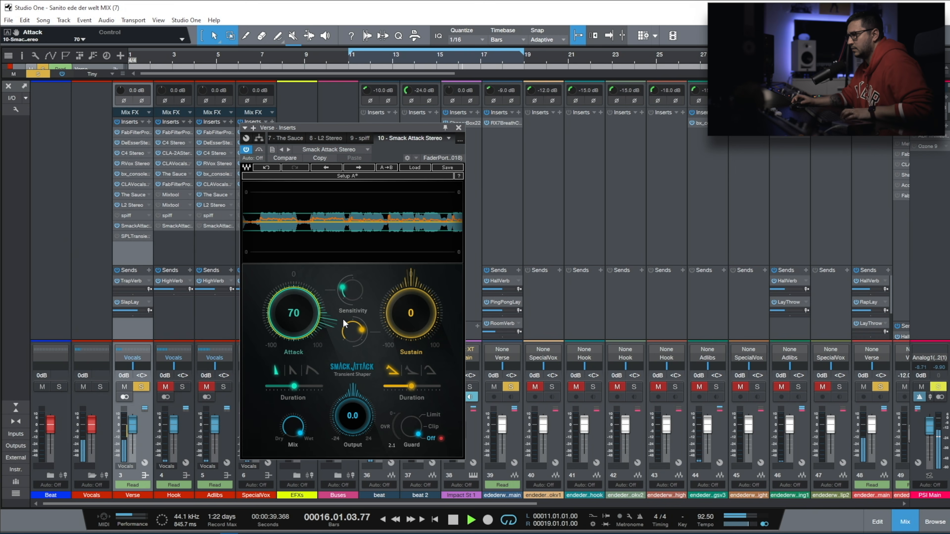
Open Smack Attack on the Hook channel, solo the Hook, Adlibs and SpecialVox channels without the Verse, and restart playback
key("space")
left_click(159, 224)
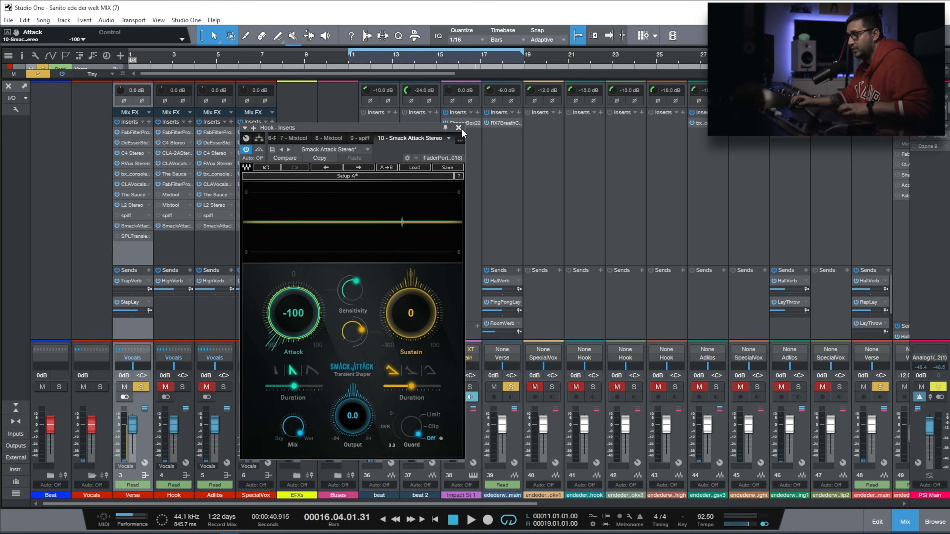
left_click(182, 386)
left_click_drag(181, 386, 264, 386)
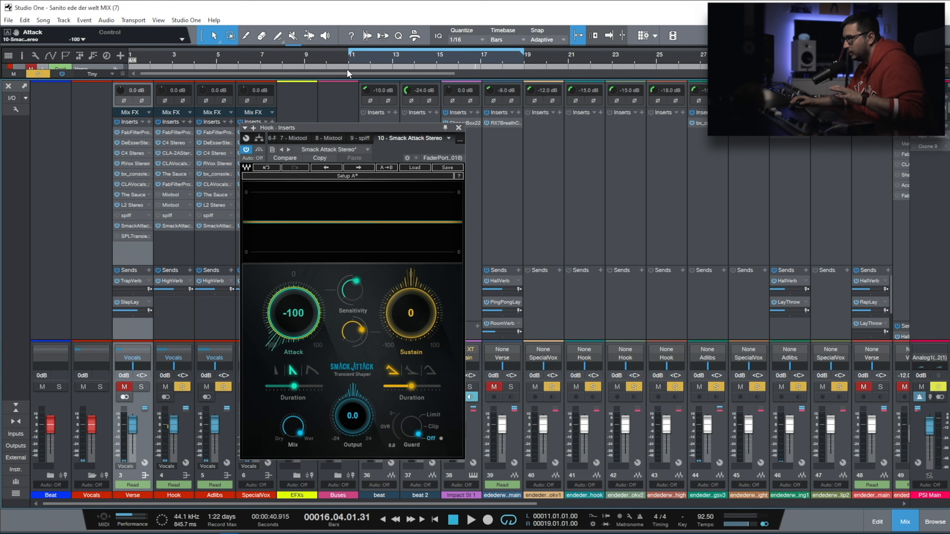
key("space")
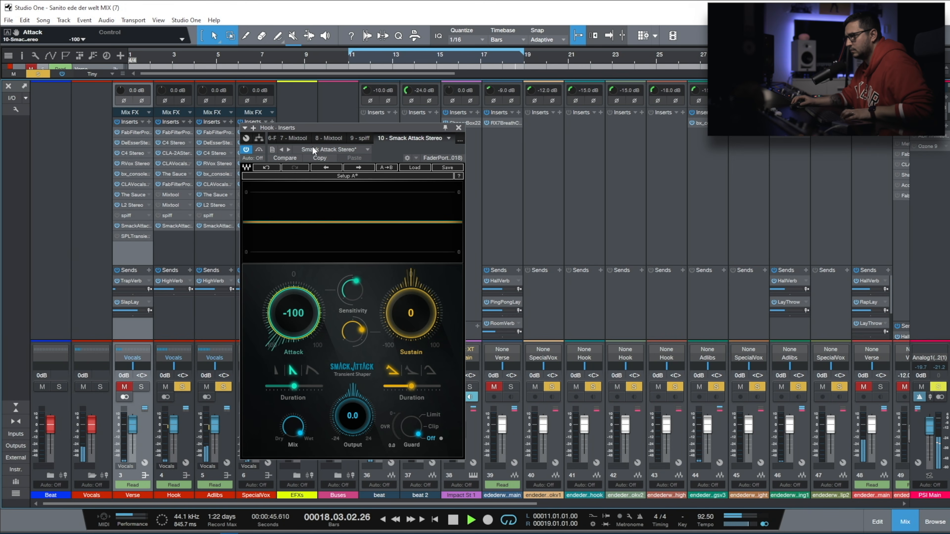
Check Smack Attack's attack settings on the Adlibs, Hook and SpecialVox channels during playback, and close the plug-in window
left_click(214, 225)
left_click_drag(293, 313, 294, 362)
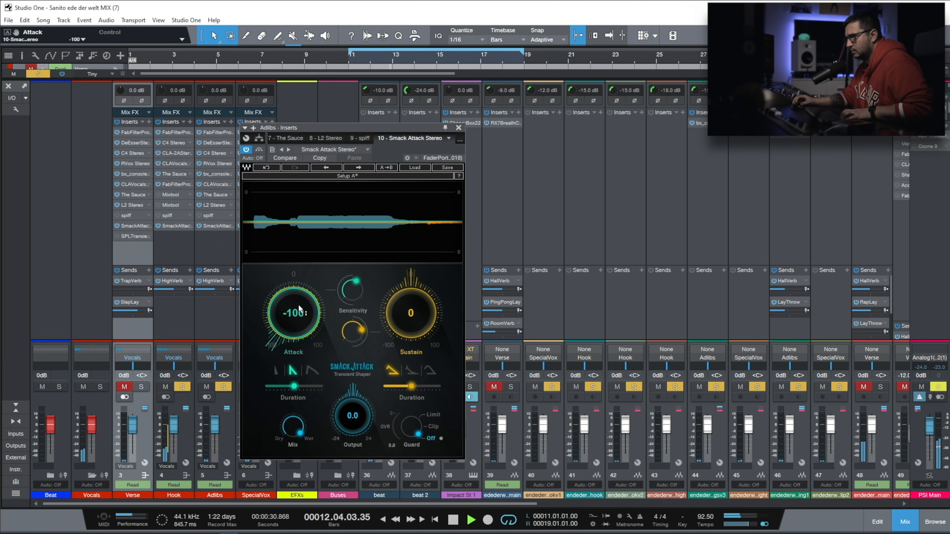
left_click(176, 226)
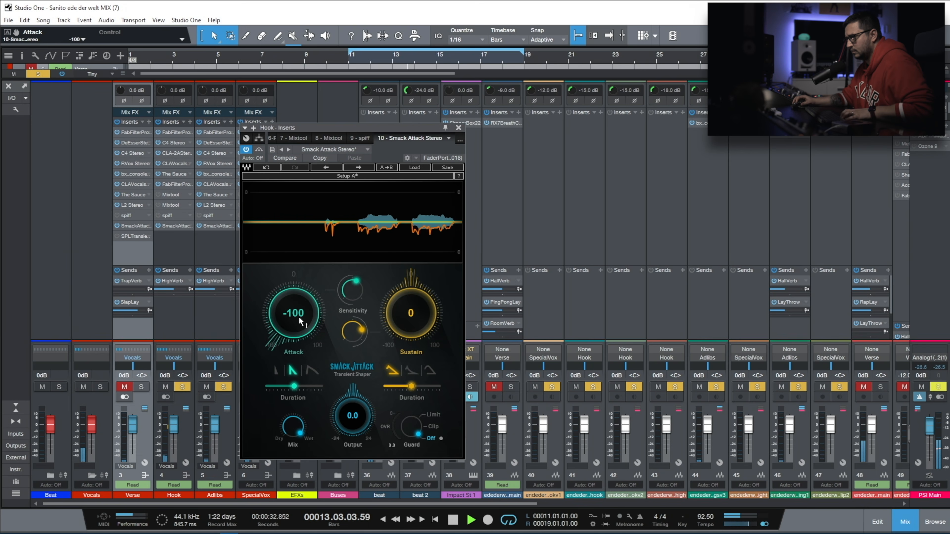
left_click(223, 225)
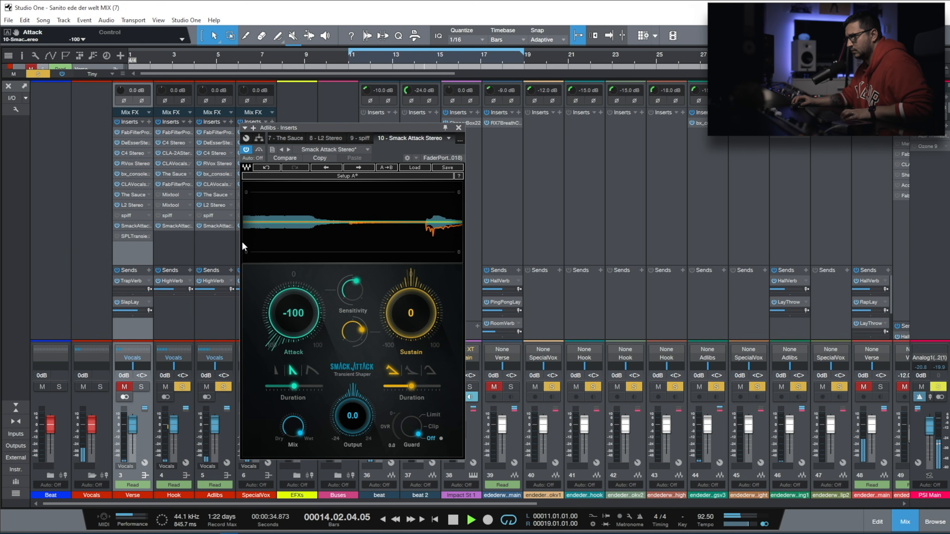
left_click_drag(403, 127, 479, 125)
left_click(257, 225)
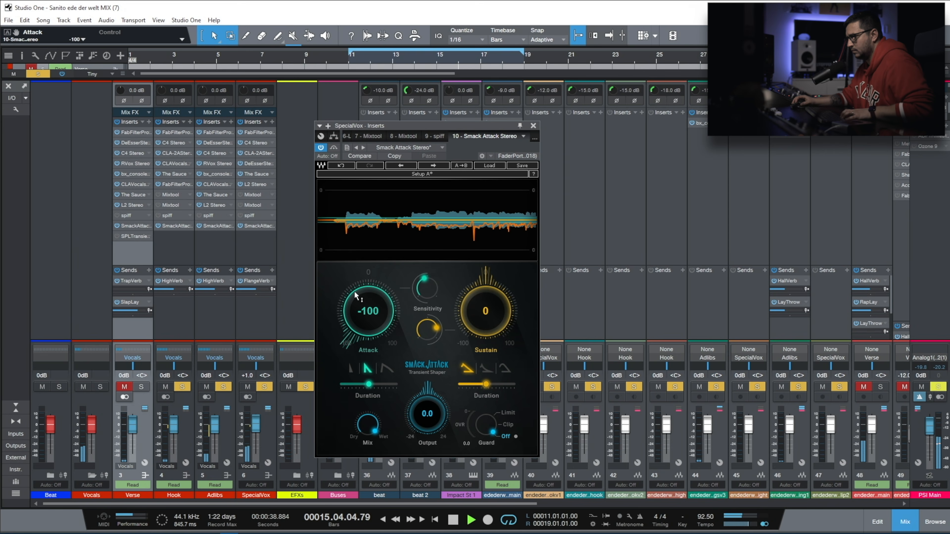
left_click(533, 125)
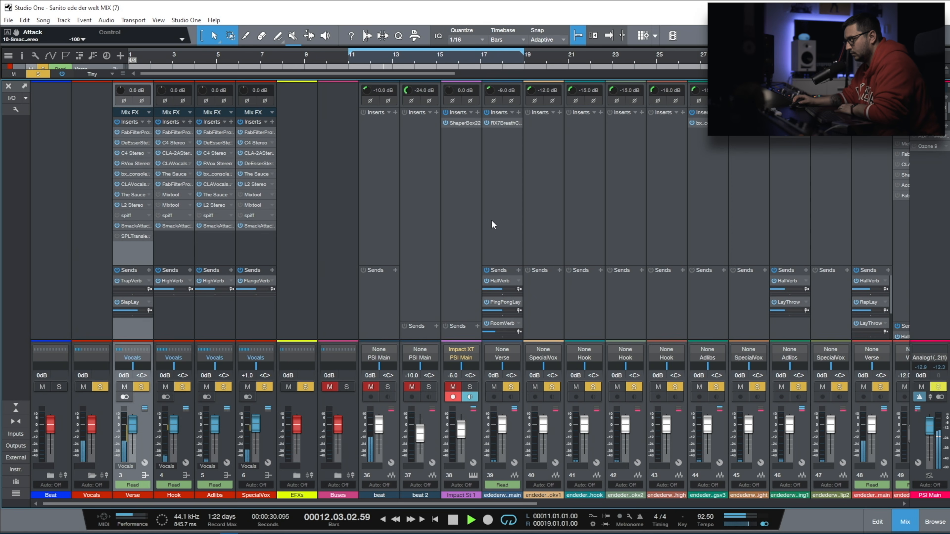
Unmute the beat channel to hear it with the soloed vocals, and stop playback
left_click(372, 387)
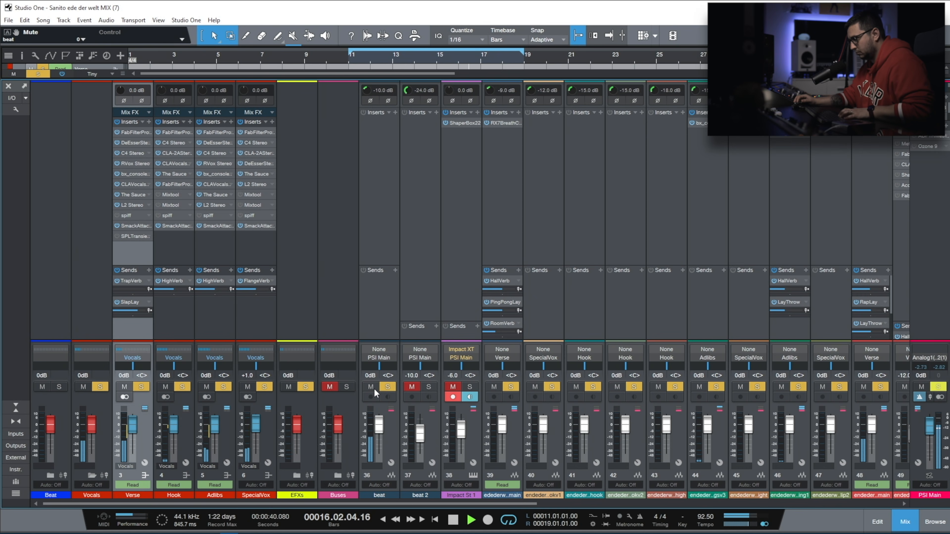
key("space")
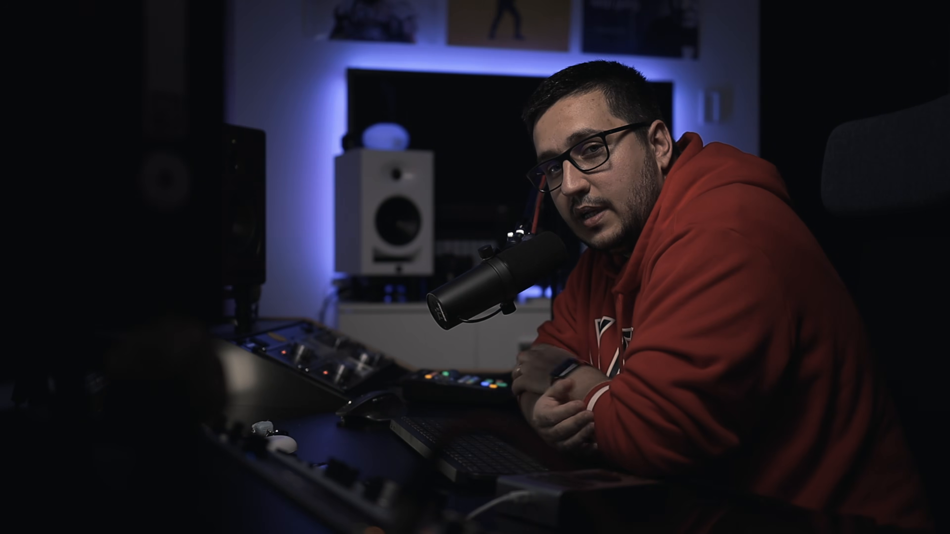